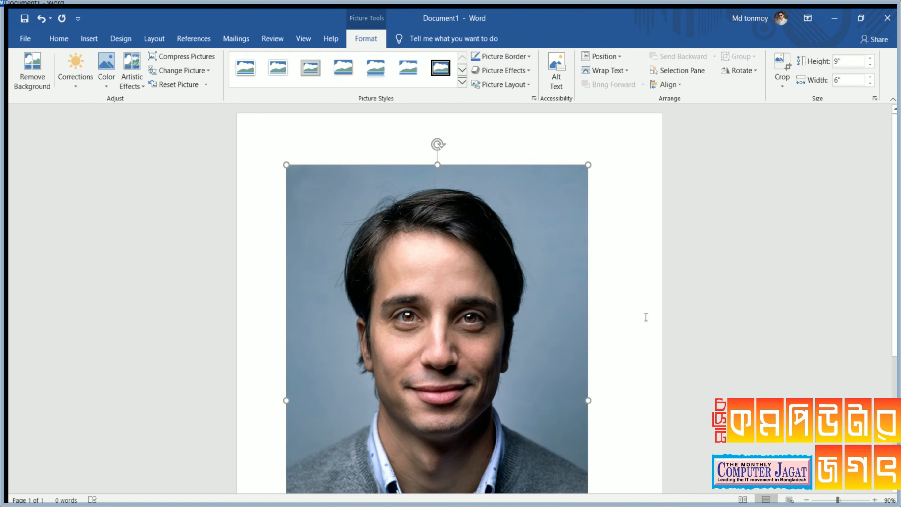
Select the portrait photo in the document and start Remove Background on it.
scroll(647, 316, down, 3)
click(631, 326)
scroll(633, 326, up, 3)
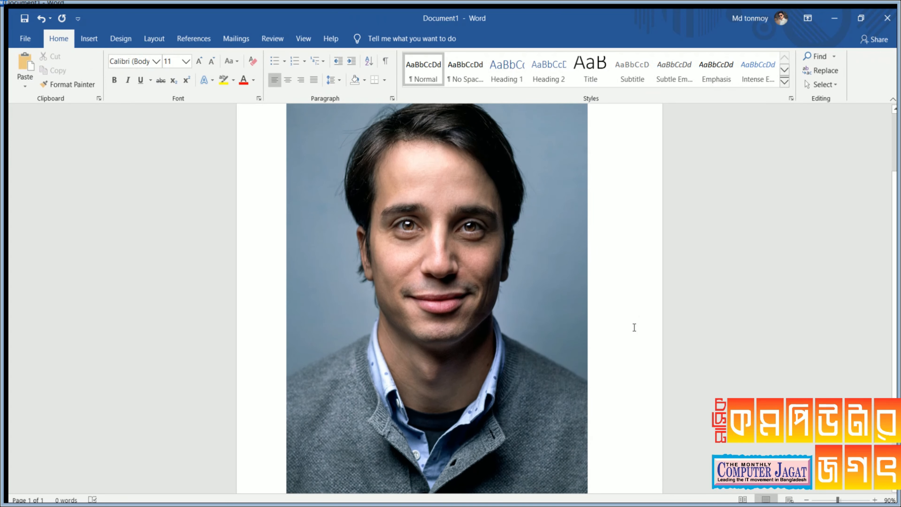
scroll(634, 326, up, 2)
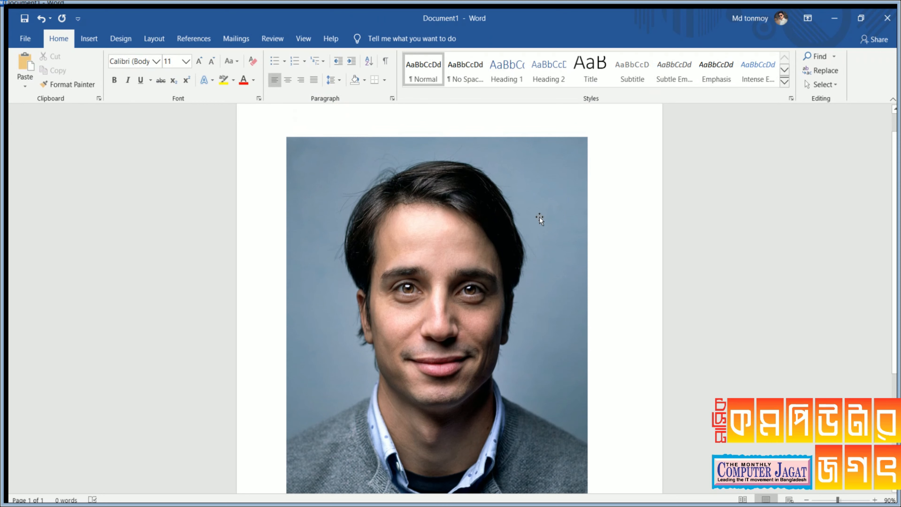
click(543, 242)
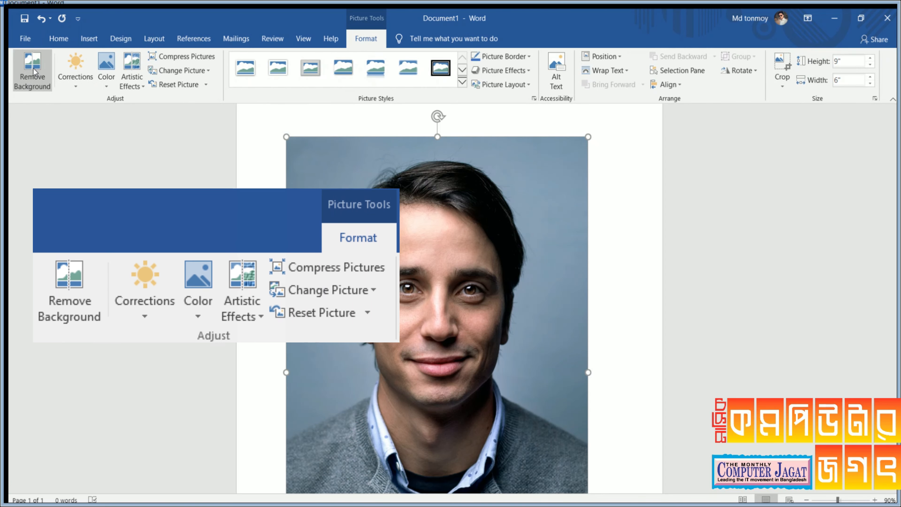
click(33, 71)
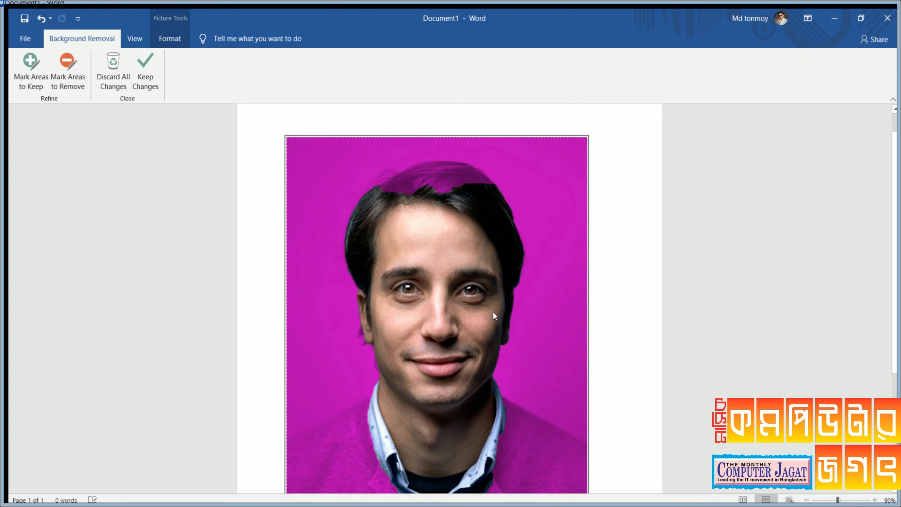
Mark the hair along the top of the man's head as an area to keep.
scroll(467, 260, down, 3)
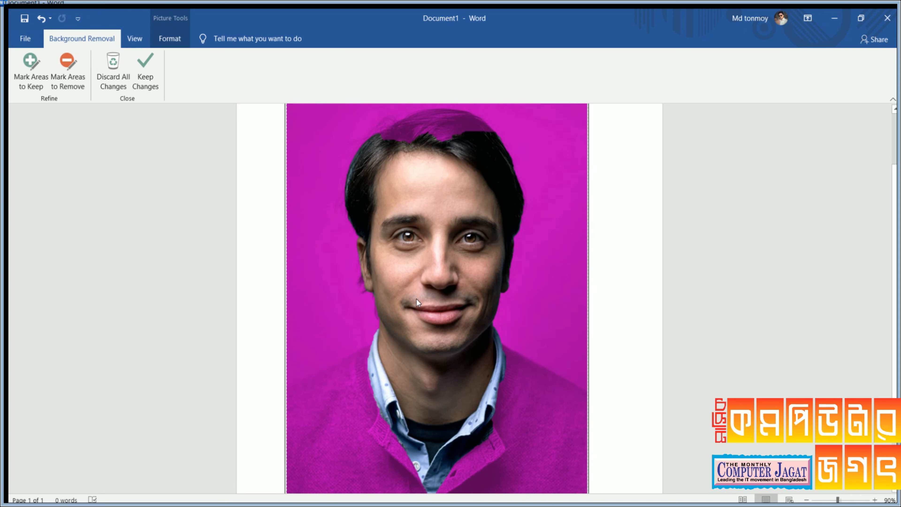
scroll(413, 198, up, 2)
scroll(411, 194, up, 1)
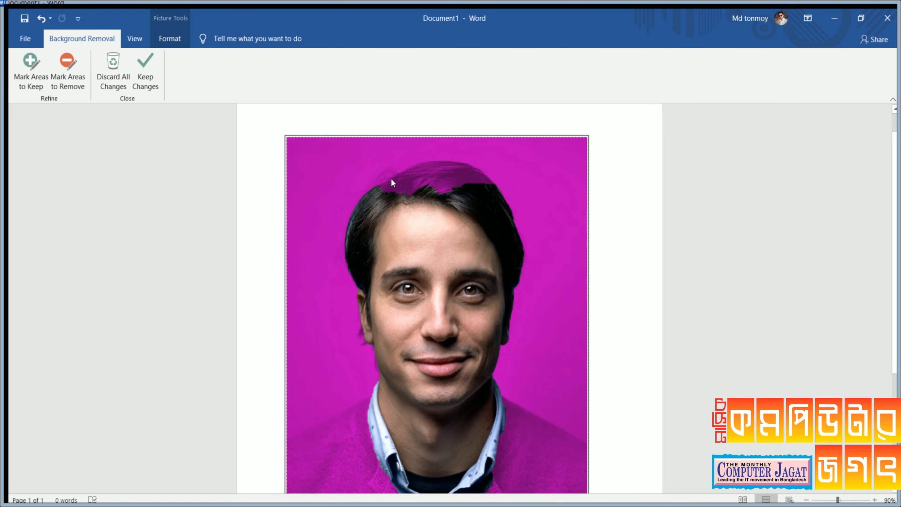
click(34, 77)
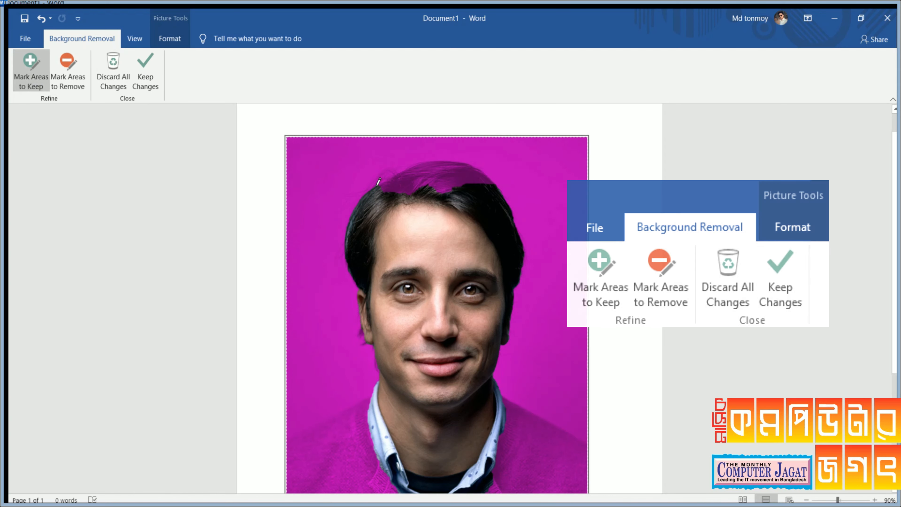
mouse_move(382, 180)
mouse_down()
mouse_move(439, 158)
mouse_move(466, 161)
mouse_move(483, 179)
mouse_up()
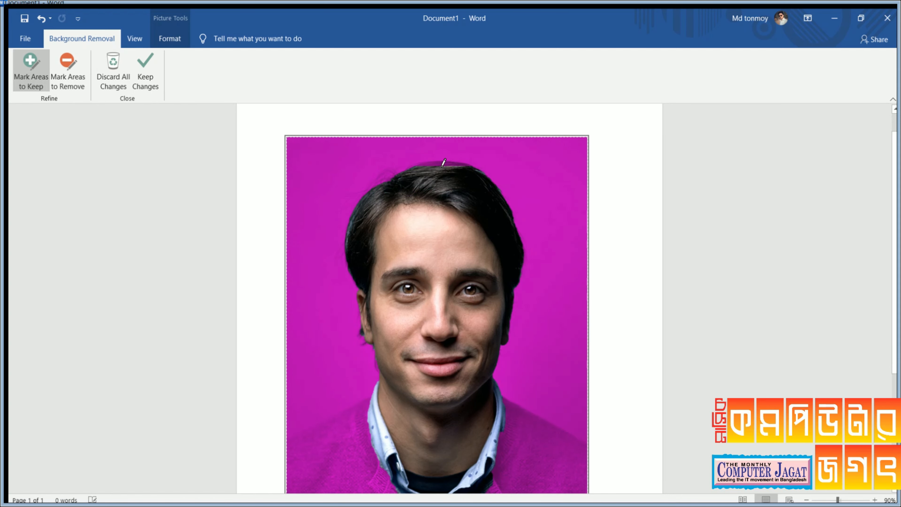
drag(413, 167, 466, 166)
Mark both shoulders and the front of the grey sweater as areas to keep.
scroll(454, 286, down, 5)
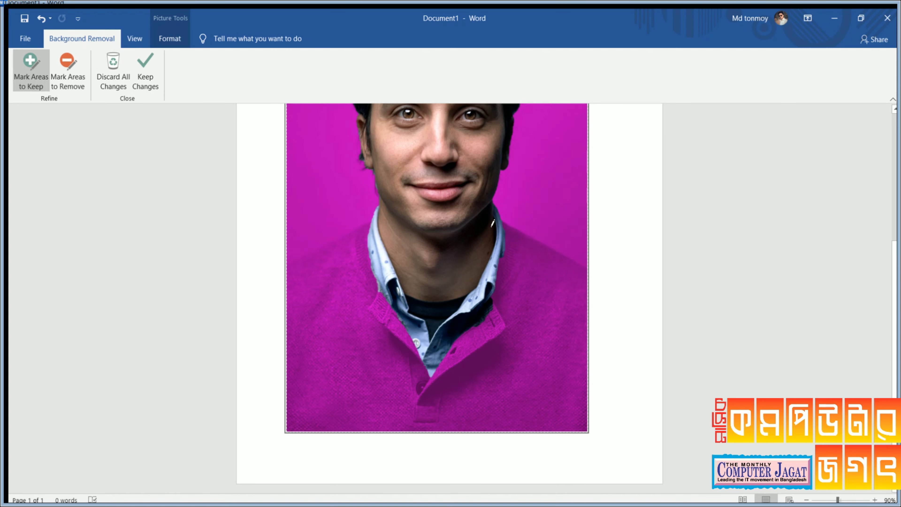
scroll(299, 264, up, 6)
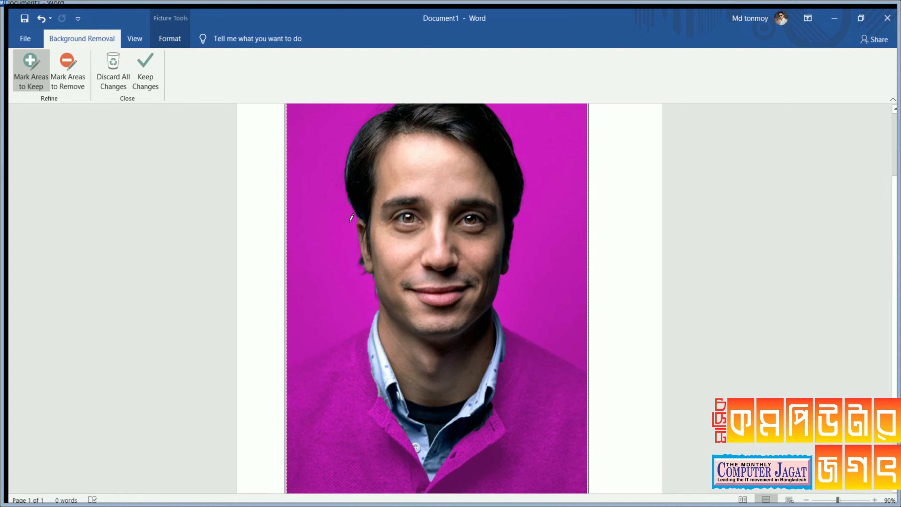
scroll(521, 315, down, 5)
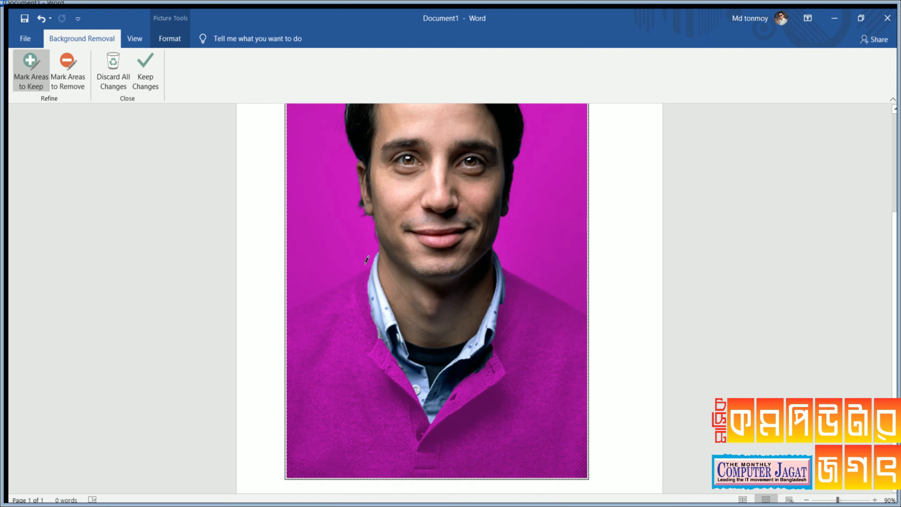
drag(372, 266, 282, 316)
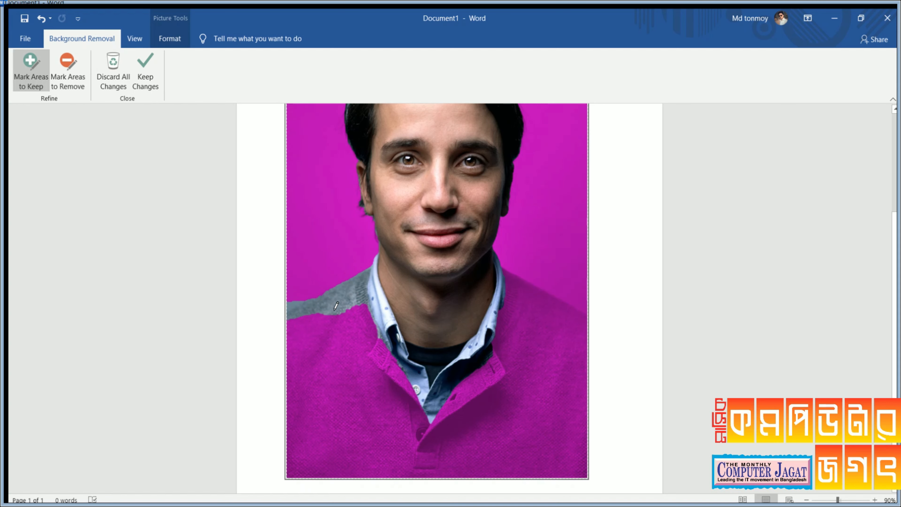
mouse_move(366, 315)
mouse_down()
mouse_move(404, 371)
mouse_move(434, 453)
mouse_move(432, 476)
mouse_up()
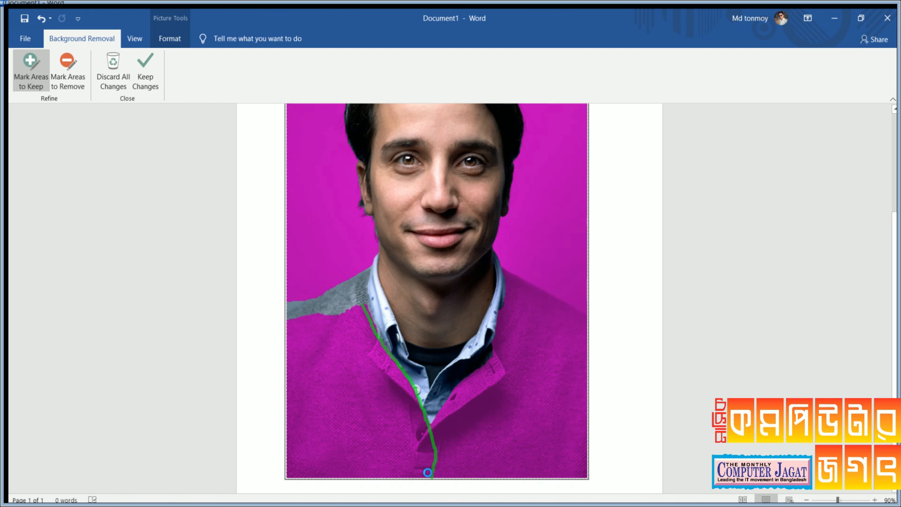
drag(439, 404, 430, 481)
scroll(327, 485, down, 2)
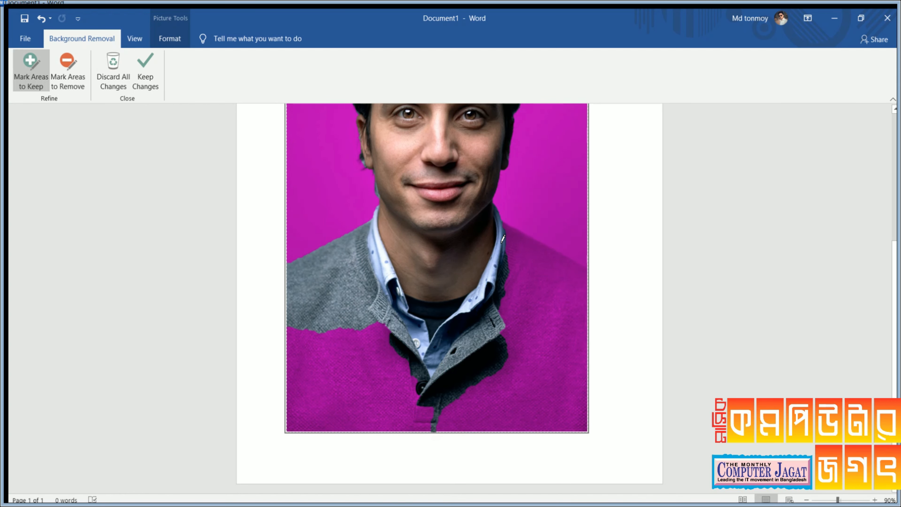
drag(502, 222, 584, 273)
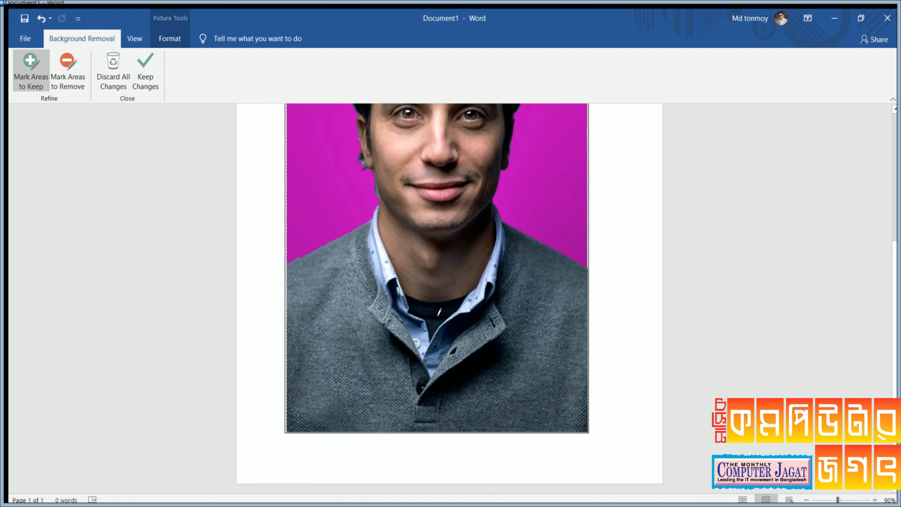
Apply the background removal to the portrait with the marked areas kept.
scroll(439, 312, up, 3)
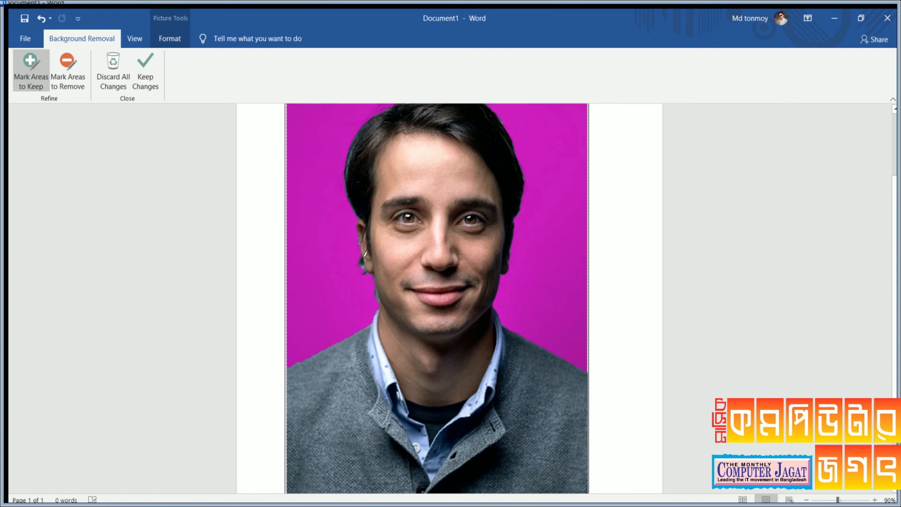
scroll(369, 227, up, 1)
scroll(388, 245, down, 1)
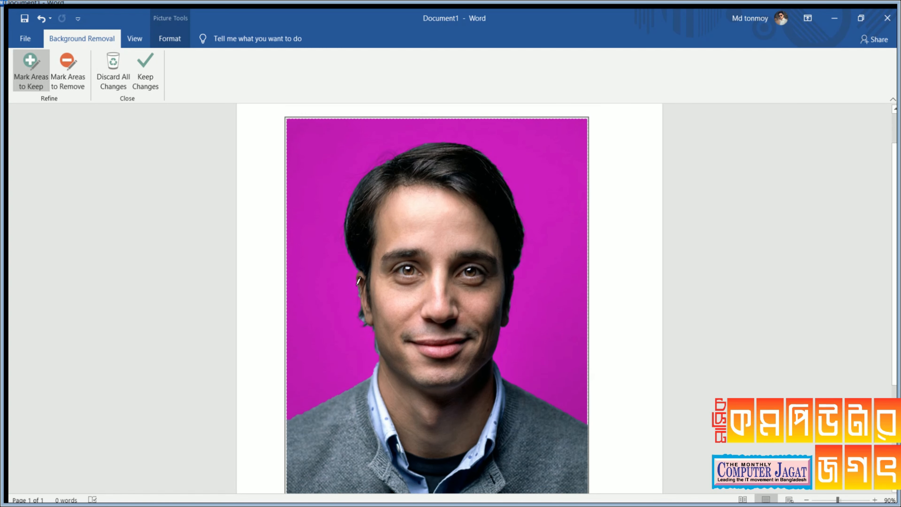
key(Return)
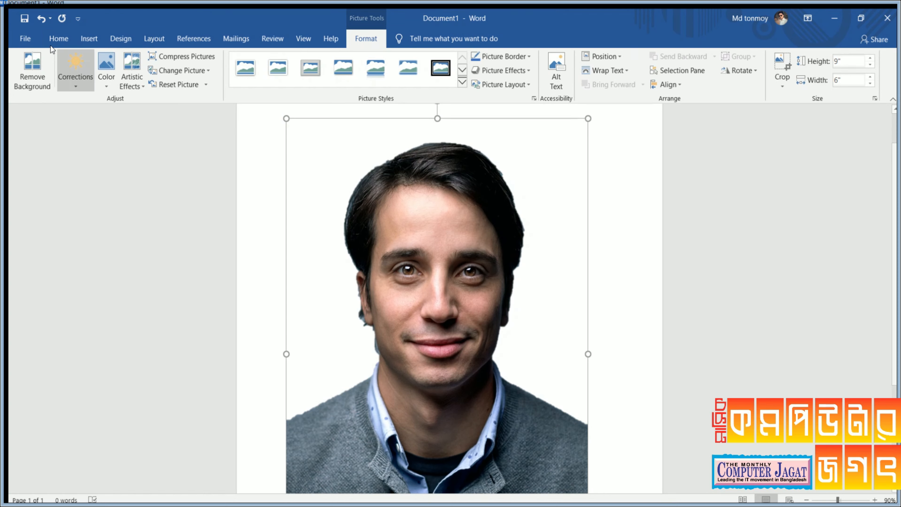
Reopen background removal and mark the leftover patches beside the ear and jaw as areas to remove.
click(39, 57)
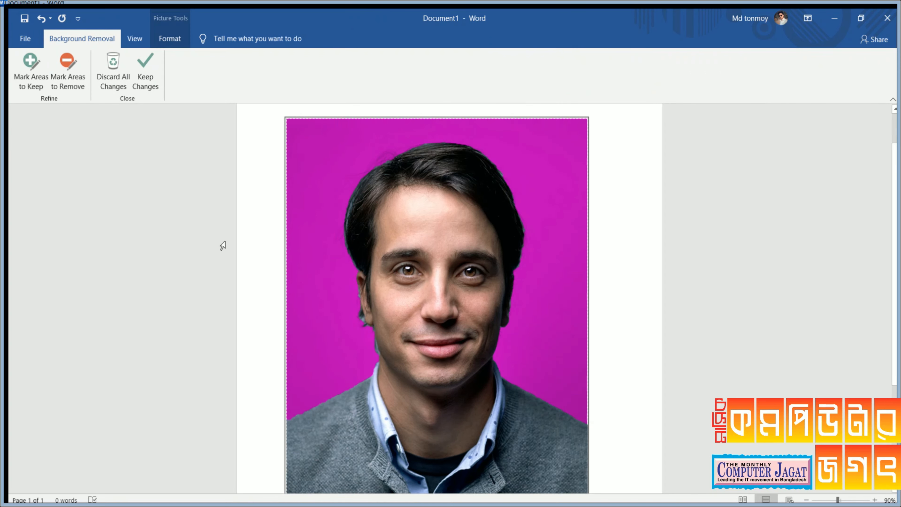
click(62, 74)
drag(369, 325, 376, 352)
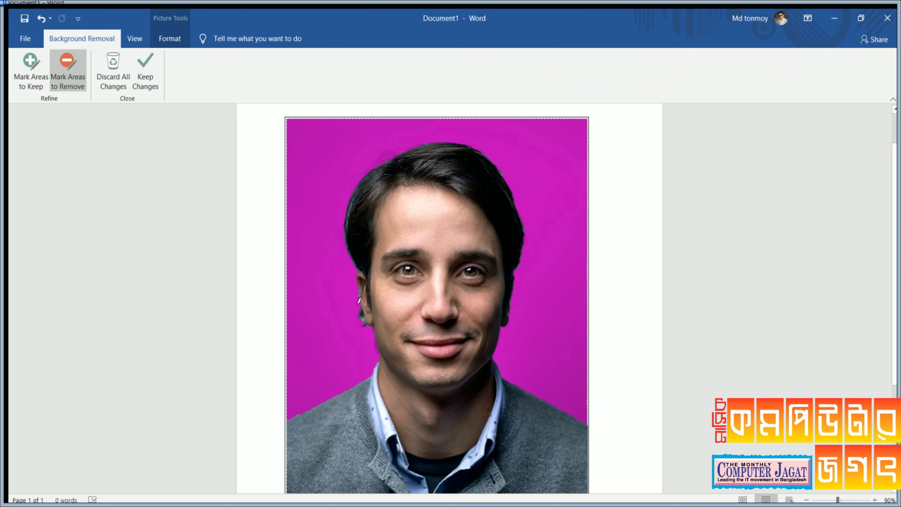
mouse_move(357, 304)
mouse_down()
mouse_move(363, 331)
mouse_move(362, 319)
mouse_up()
Keep the refined background removal changes and check the cut-out portrait from head to sweater.
scroll(535, 359, down, 2)
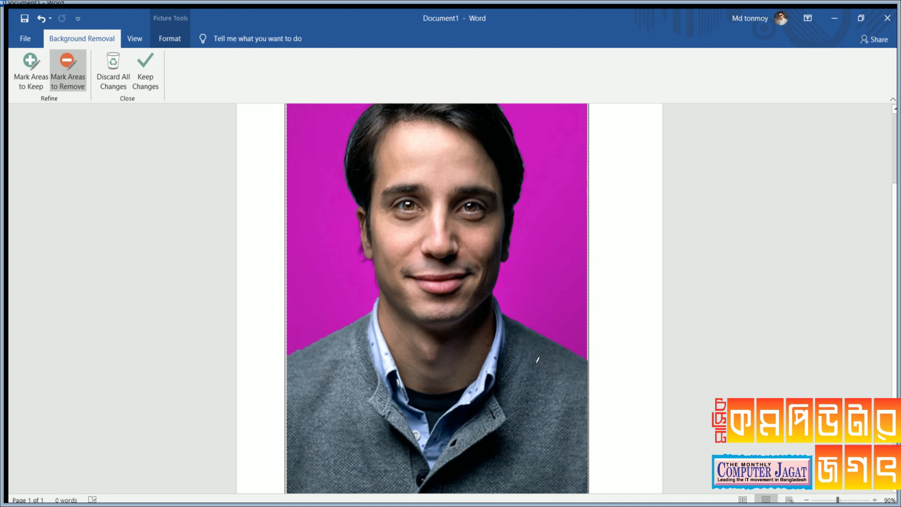
scroll(534, 369, down, 2)
scroll(518, 371, up, 5)
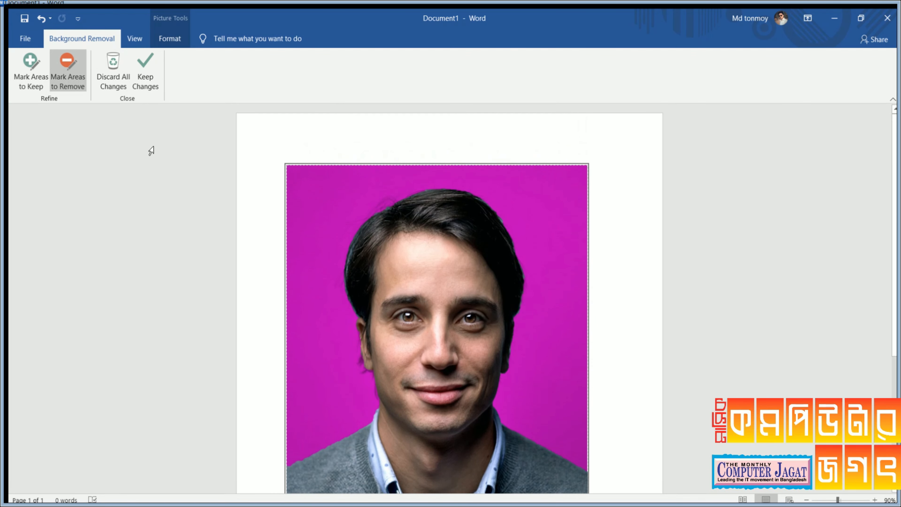
click(141, 81)
scroll(707, 374, down, 2)
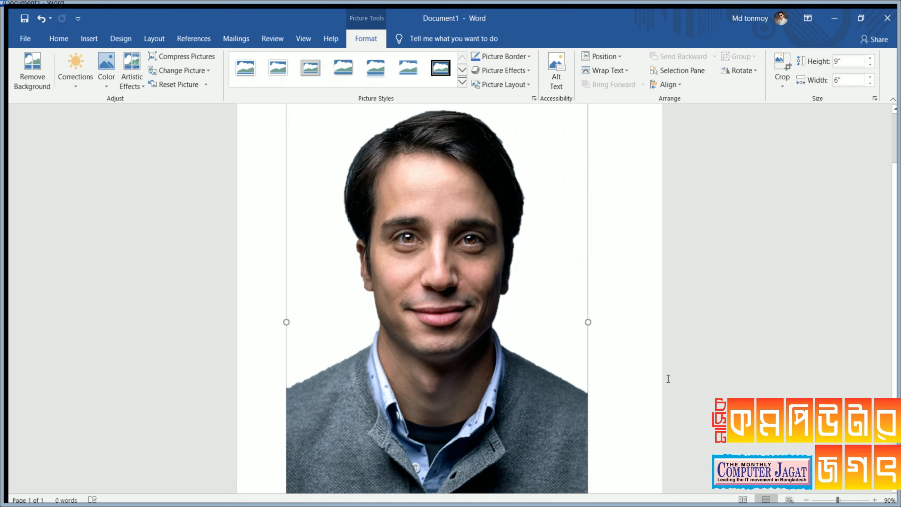
scroll(517, 340, up, 3)
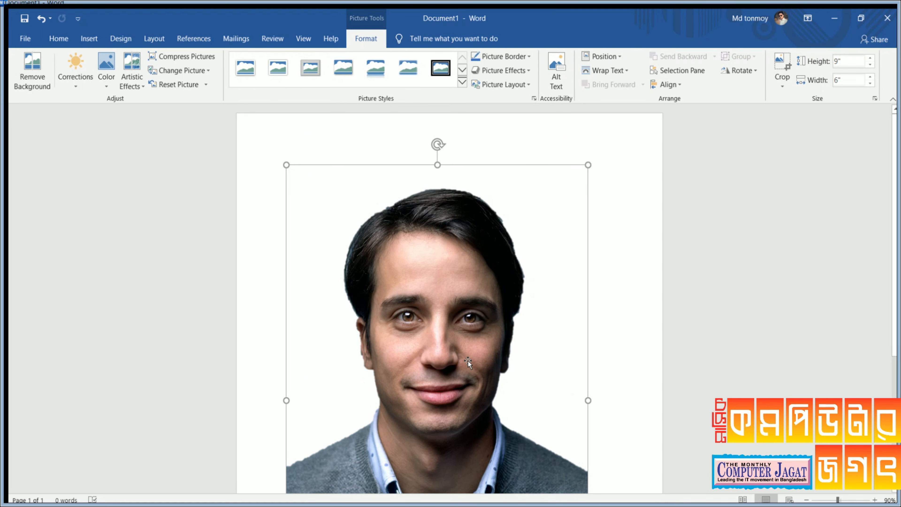
scroll(617, 327, down, 3)
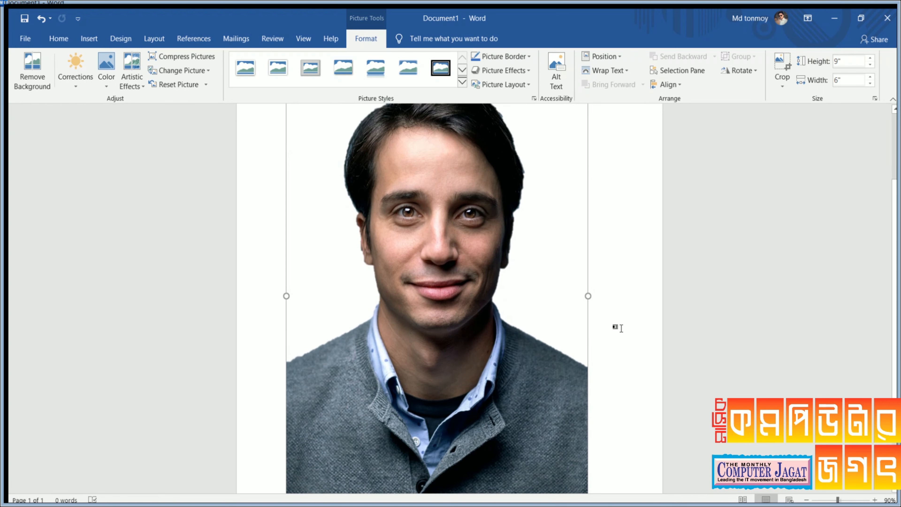
scroll(617, 327, up, 2)
scroll(629, 331, up, 2)
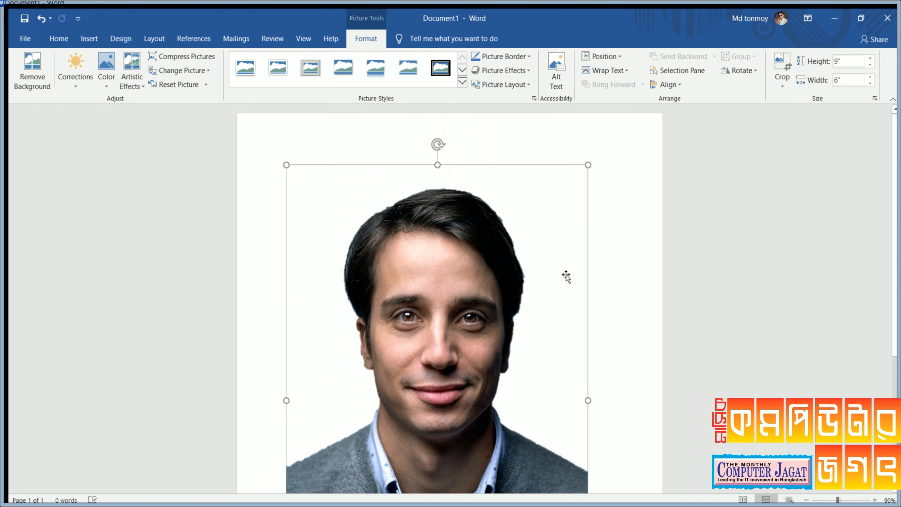
Undo the last background removal refinement around the ear and jaw, and restore it.
key(ctrl+z)
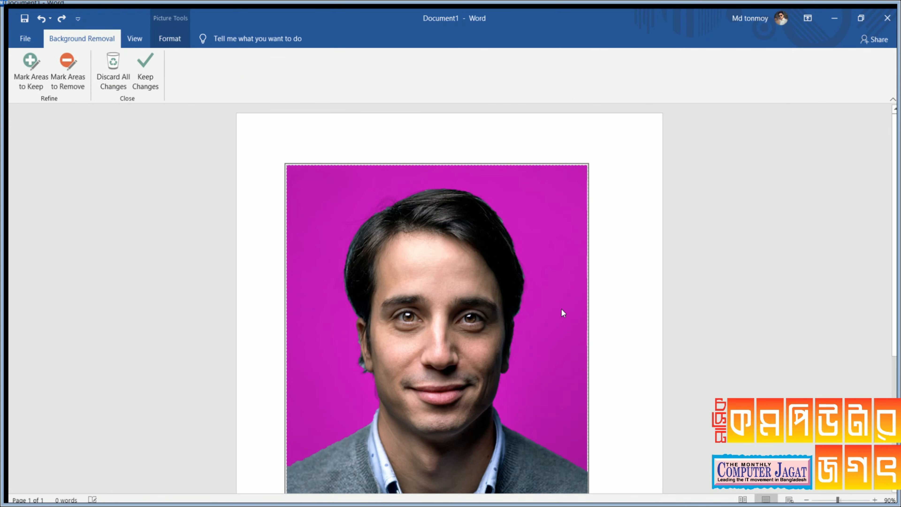
click(629, 307)
scroll(629, 308, down, 2)
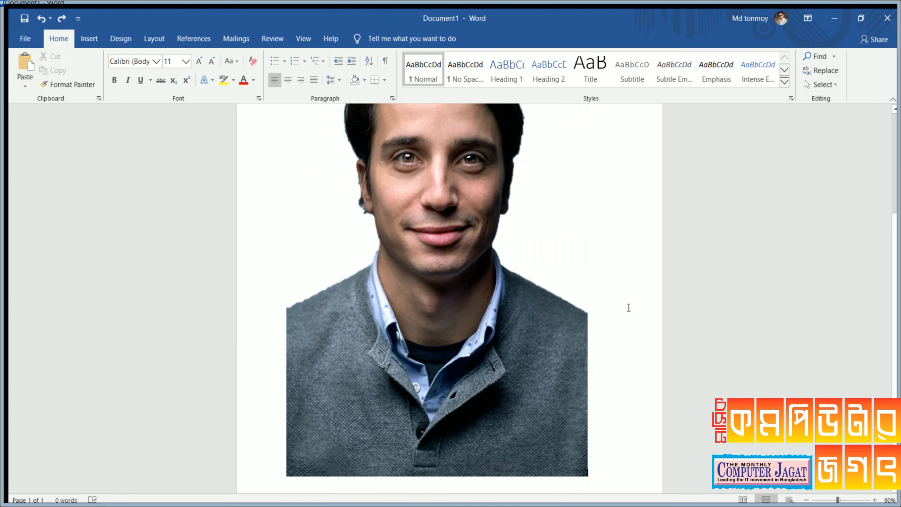
scroll(630, 307, up, 2)
key(ctrl+z)
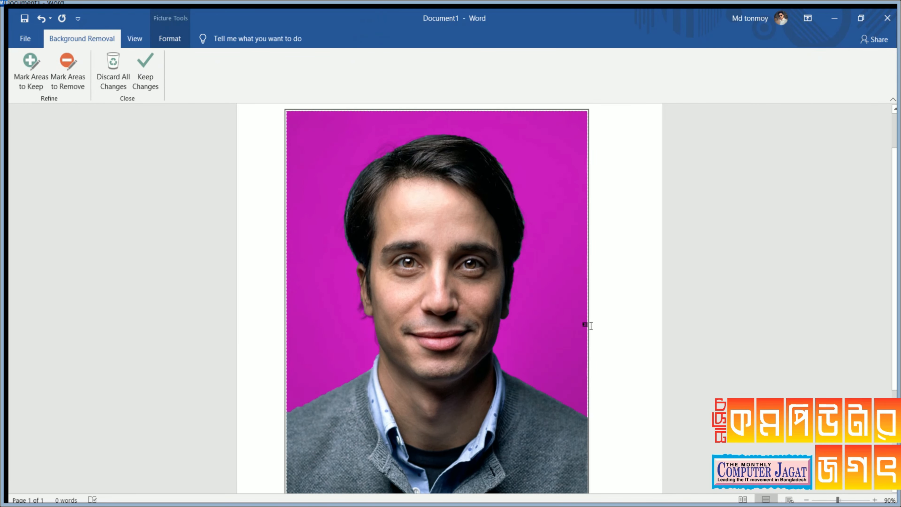
click(628, 288)
scroll(629, 288, down, 1)
scroll(603, 298, up, 3)
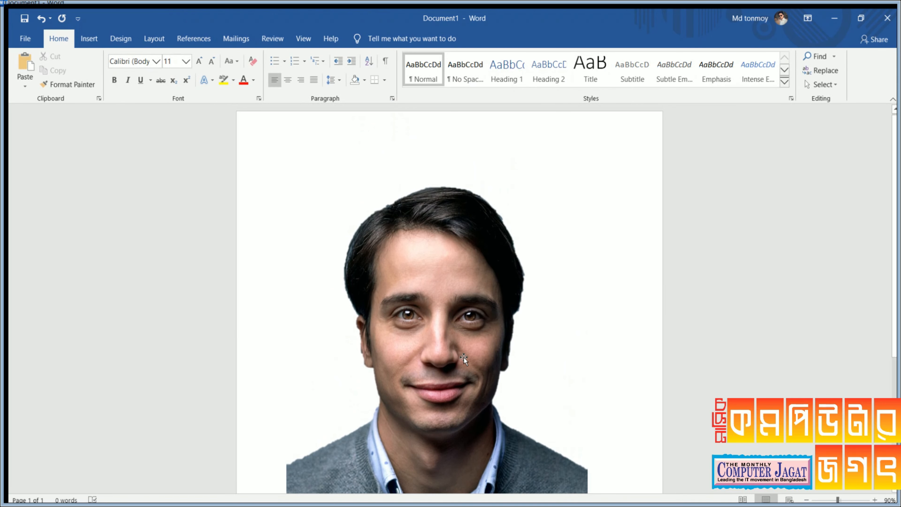
Save the document with the cut-out portrait as Doc1 in the Desktop folder.
click(479, 341)
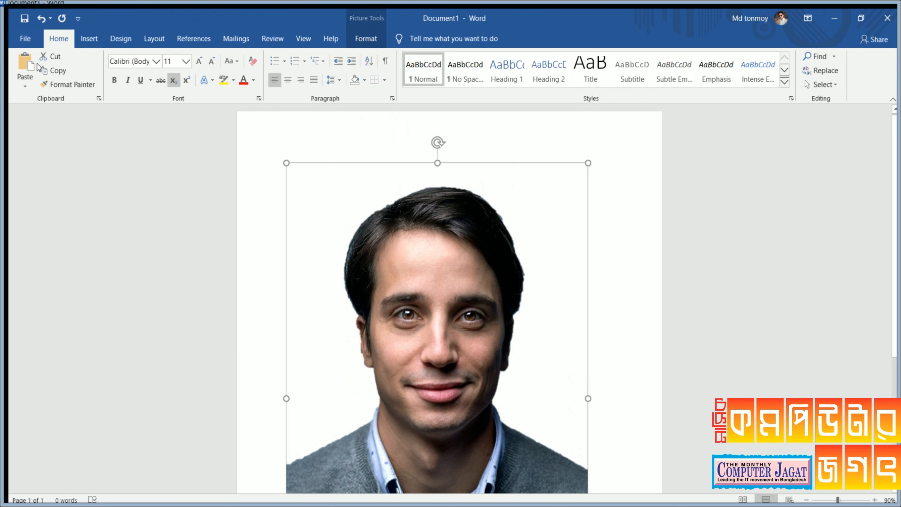
click(29, 42)
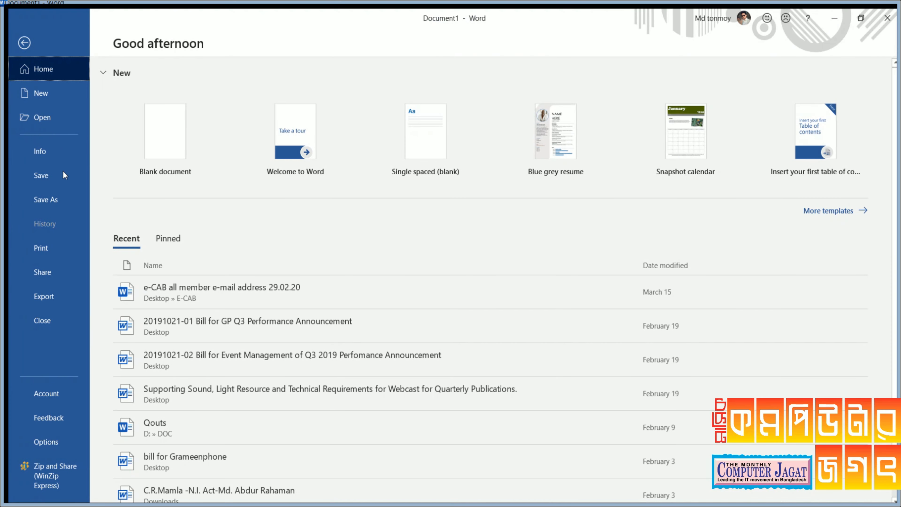
click(63, 193)
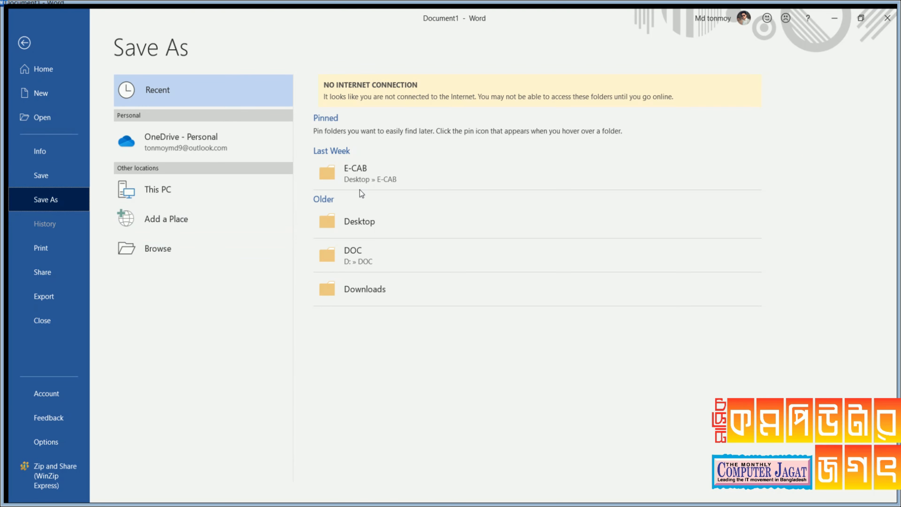
click(371, 216)
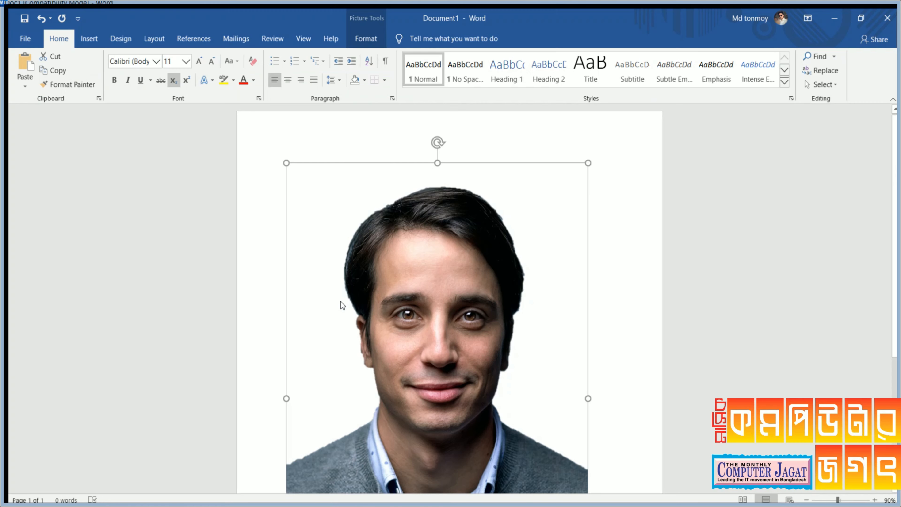
scroll(872, 296, down, 8)
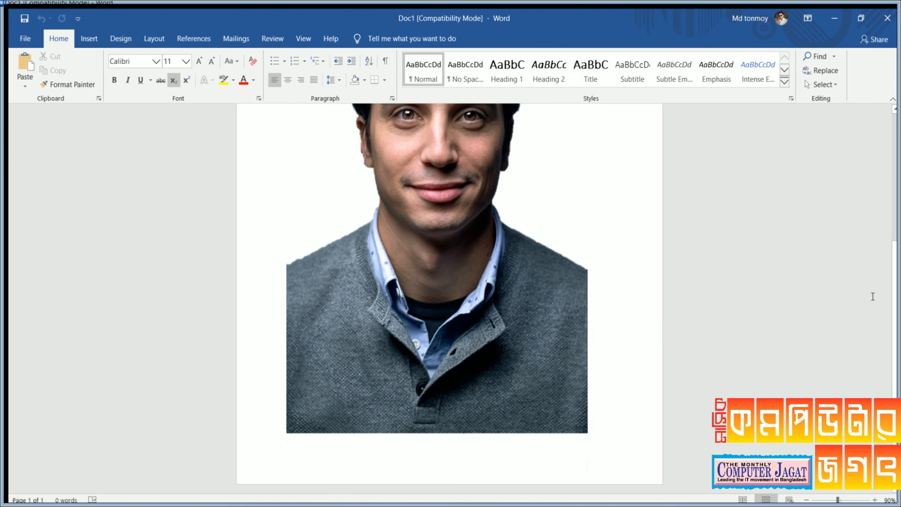
scroll(872, 296, up, 8)
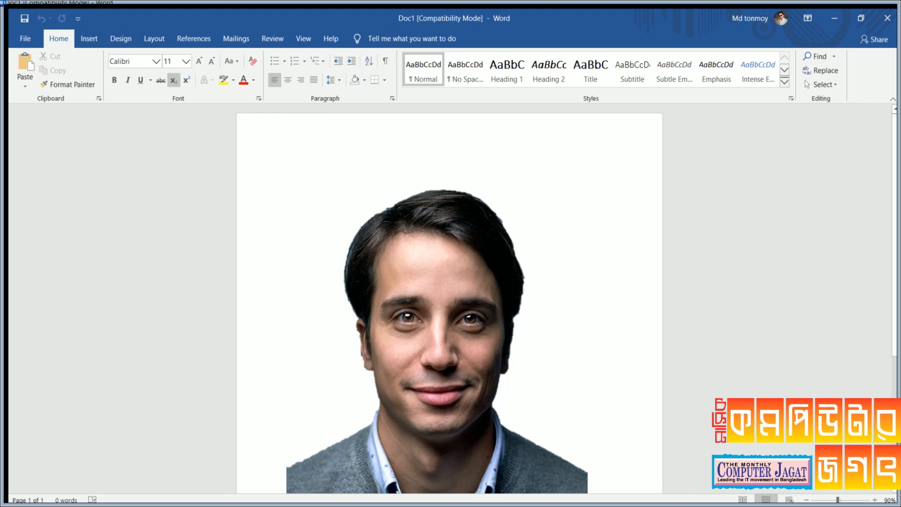